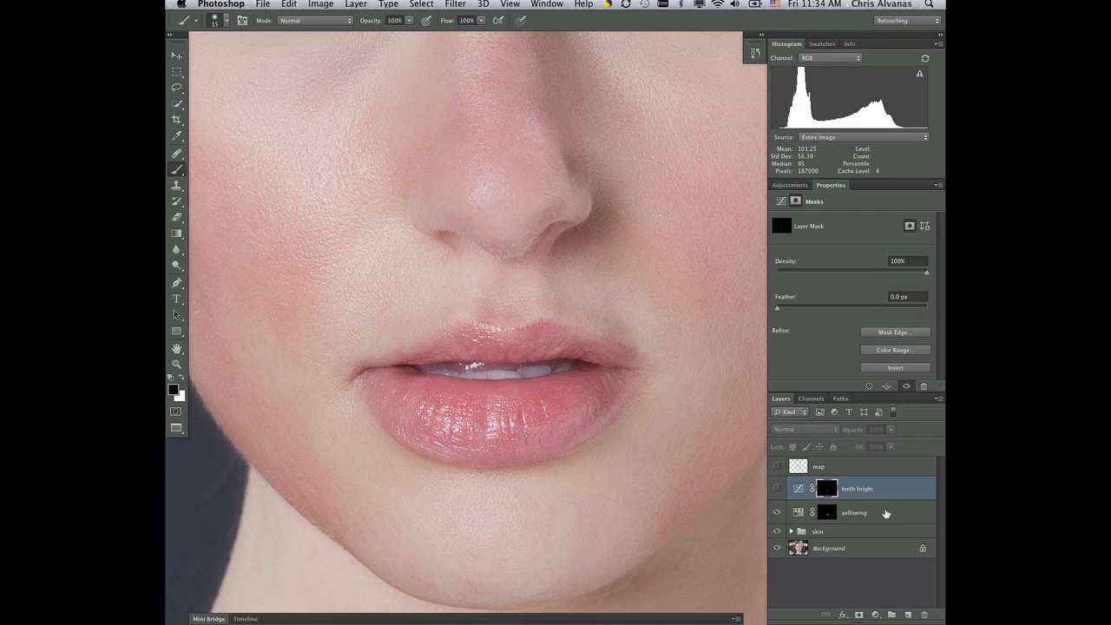
- Group the teeth bright and yellowing layers into a new group named teeth
left_click(891, 505, "shift")
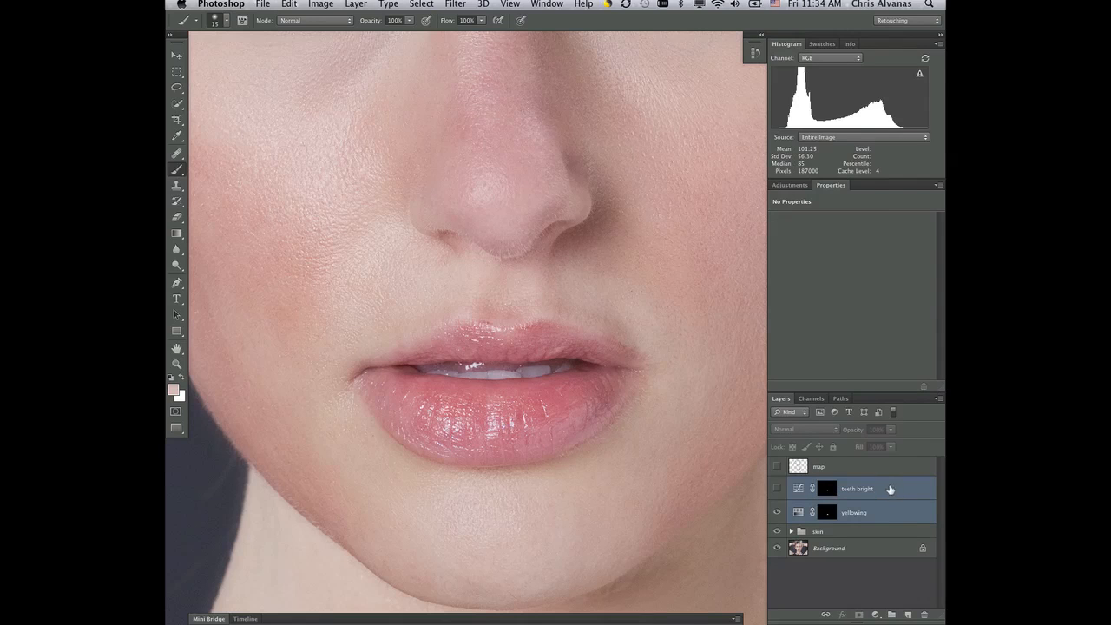
left_click(937, 400)
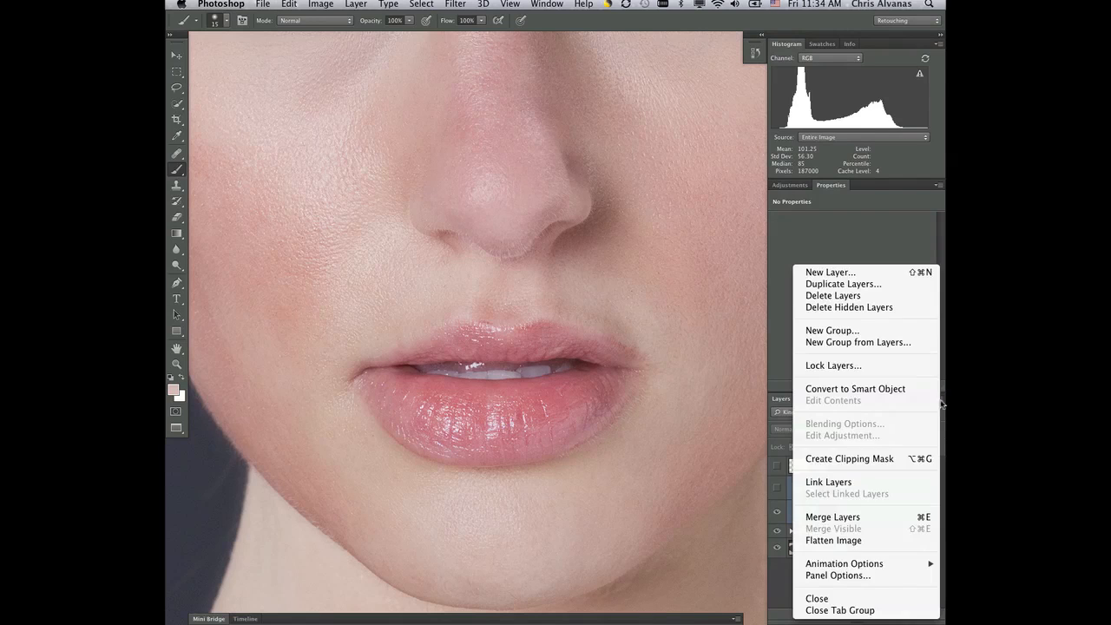
left_click(891, 342)
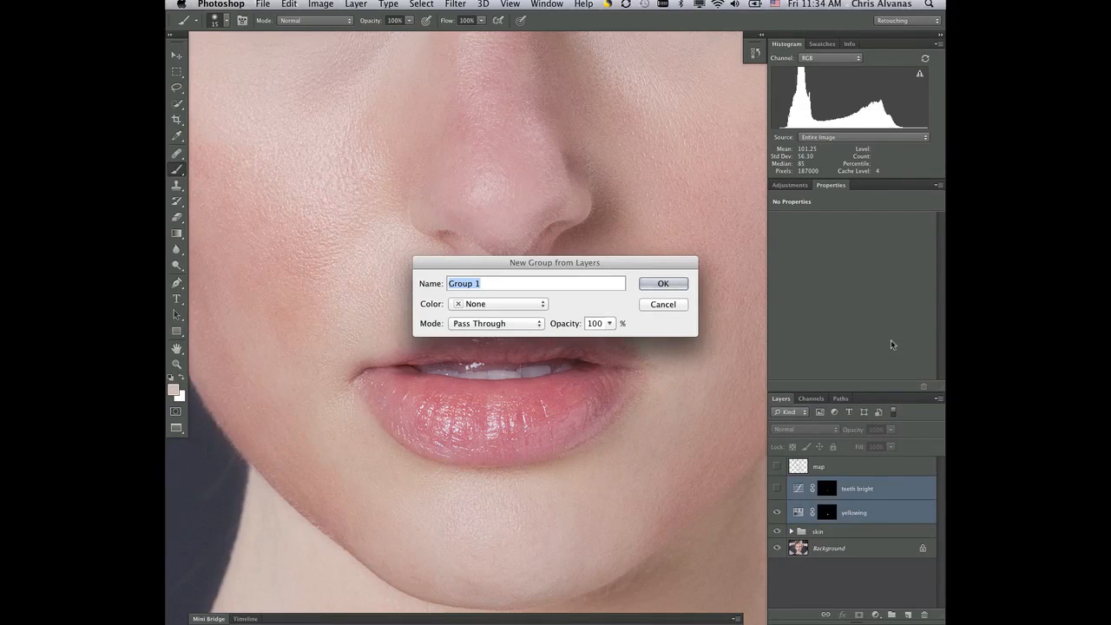
type("teeth")
key("Return")
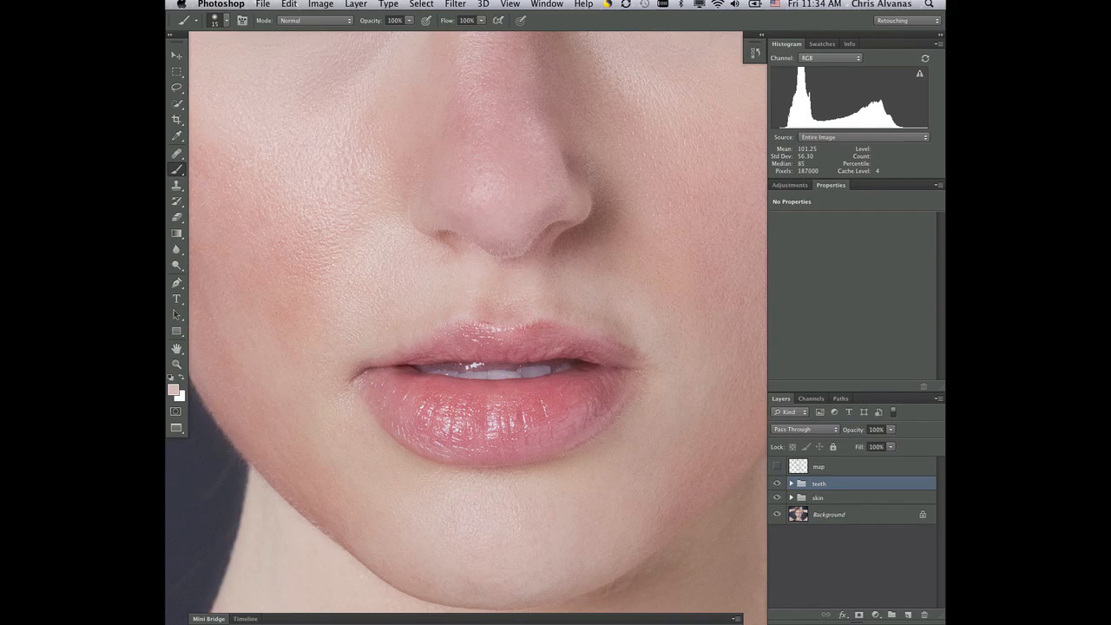
- Make the teeth bright layer visible inside the teeth group and compare the image with the group hidden and shown
left_click(777, 482)
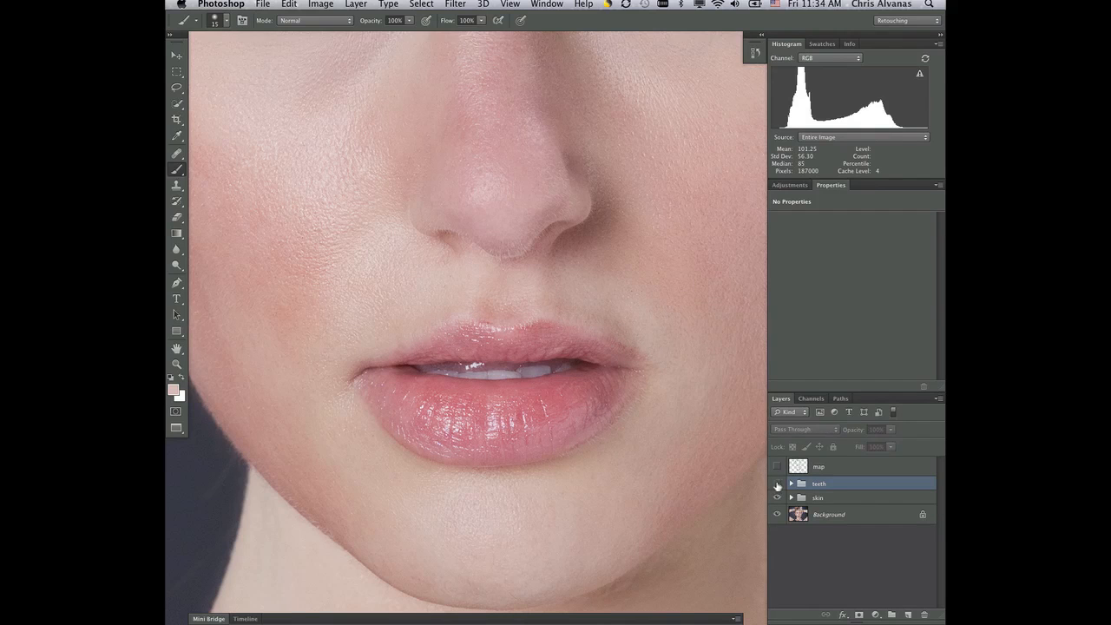
left_click(776, 483)
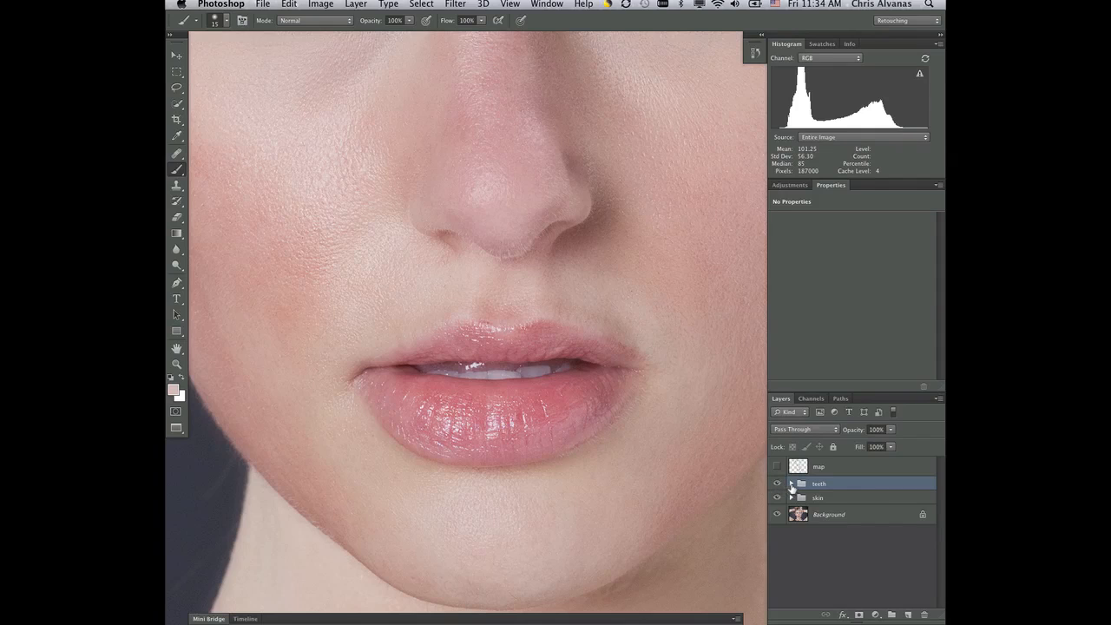
left_click(790, 483)
left_click(776, 503)
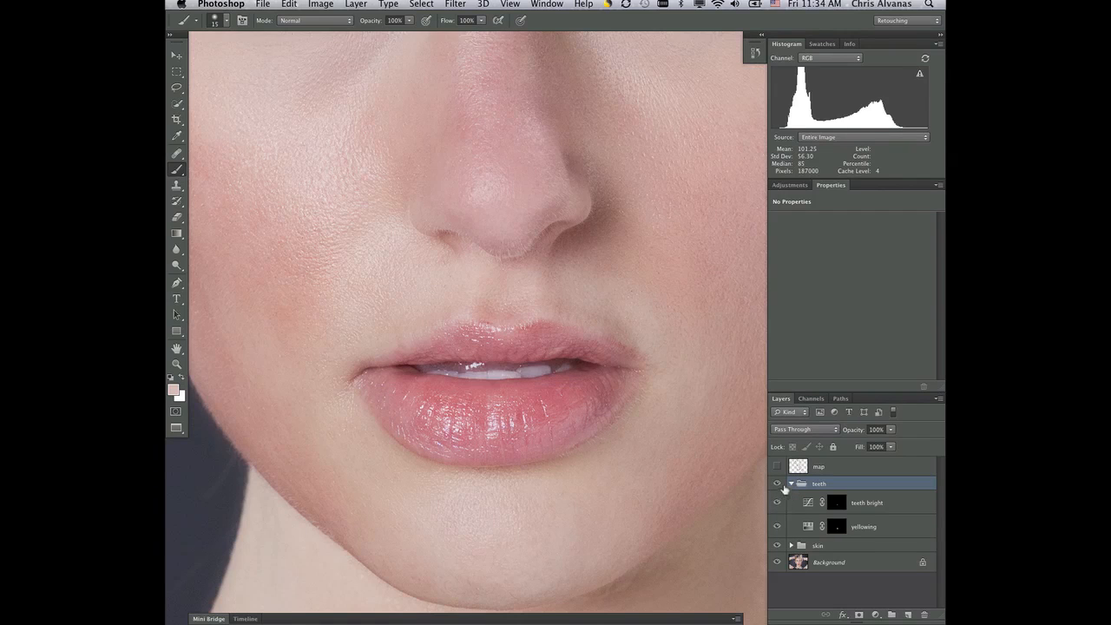
left_click(791, 483)
left_click(777, 483)
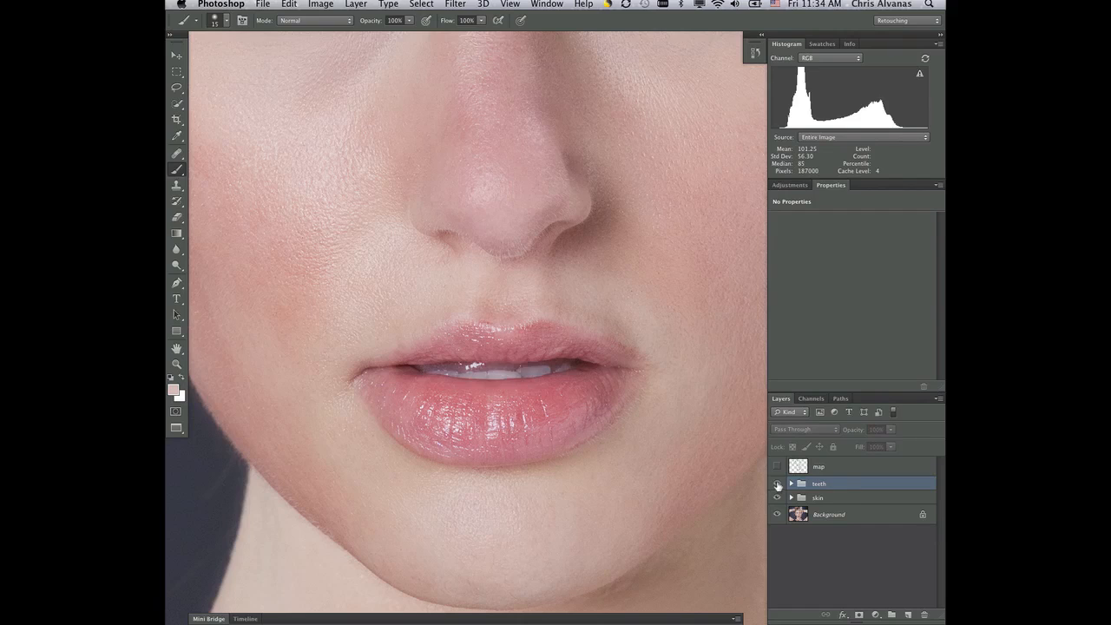
left_click(777, 484)
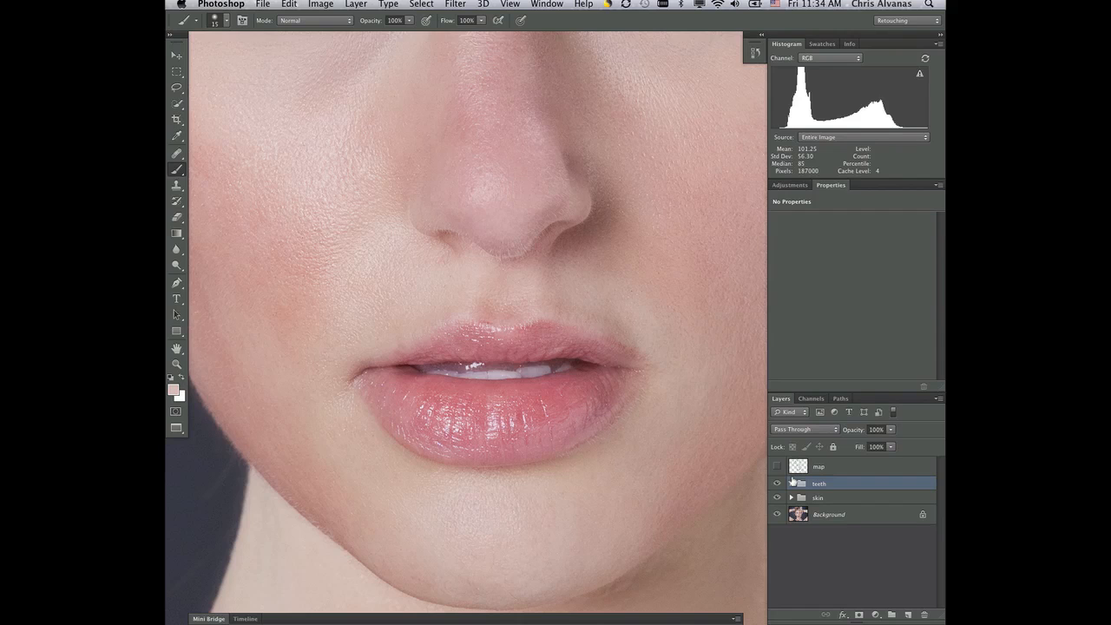
- Select the green eye with the clearer iris and its eyebrow, beside the image's left cheek, by painting a Quick Mask with a 125 px black brush
left_click_drag(527, 304, 505, 400)
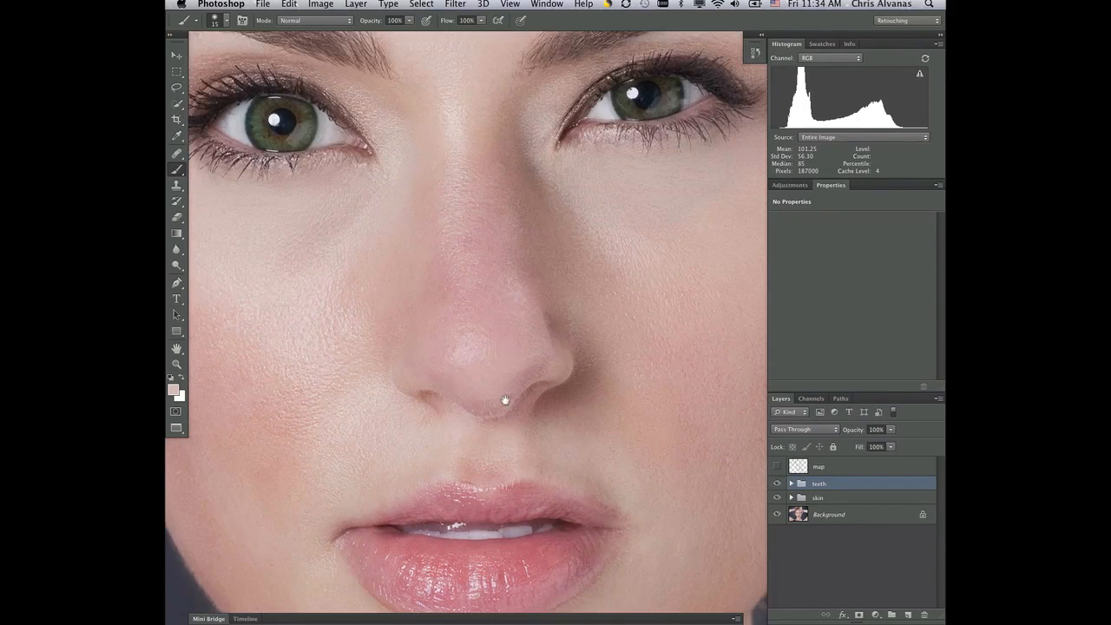
left_click_drag(511, 248, 516, 398)
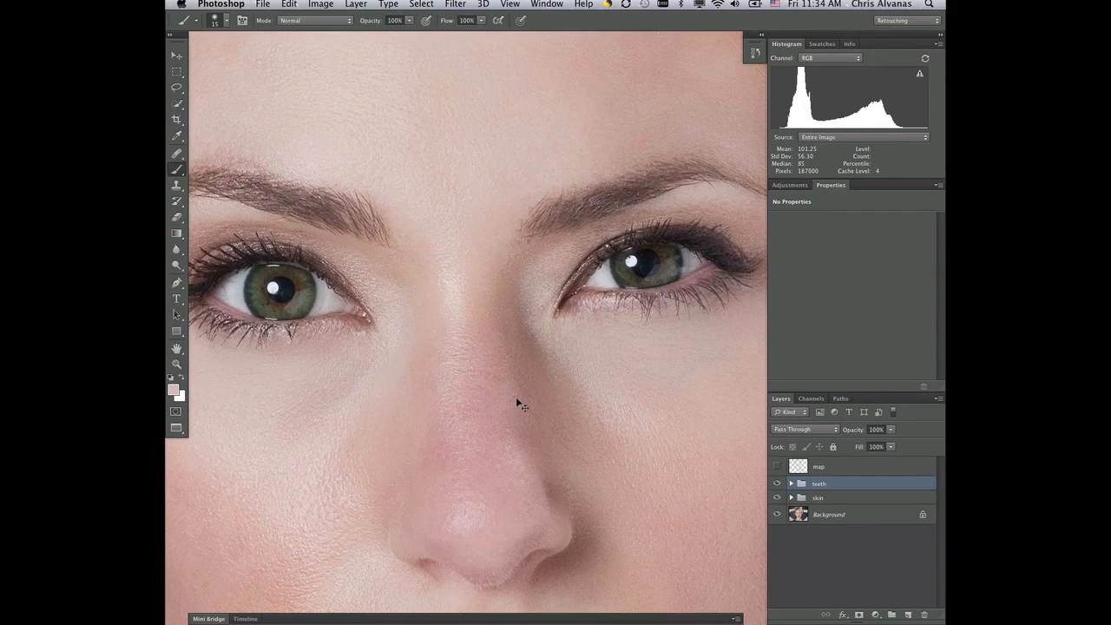
key("super+minus")
key("super+minus")
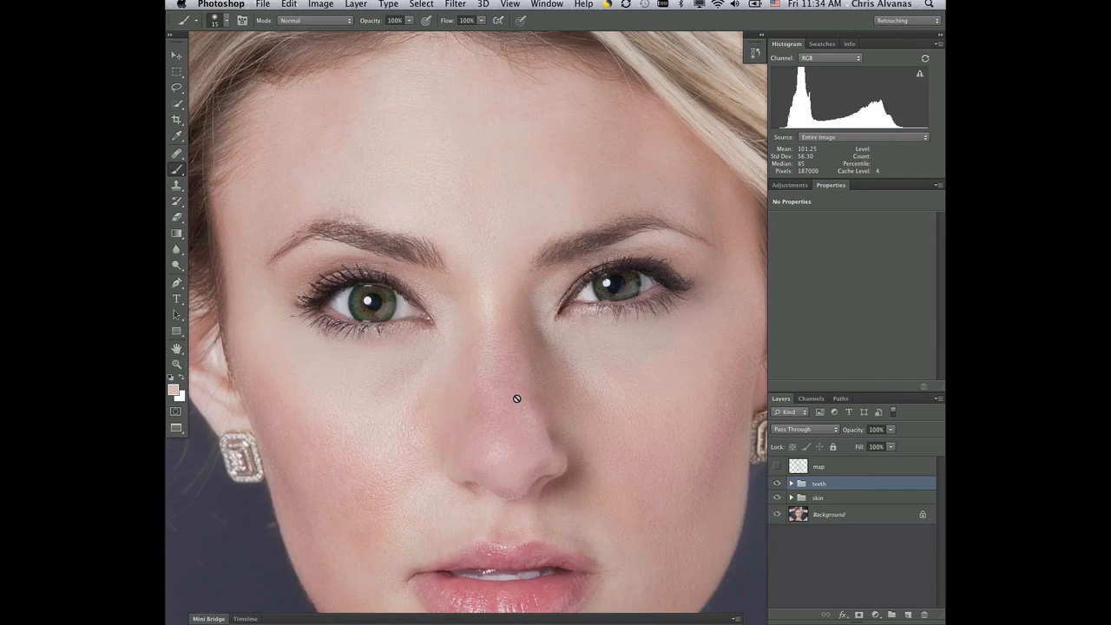
left_click_drag(509, 392, 458, 408)
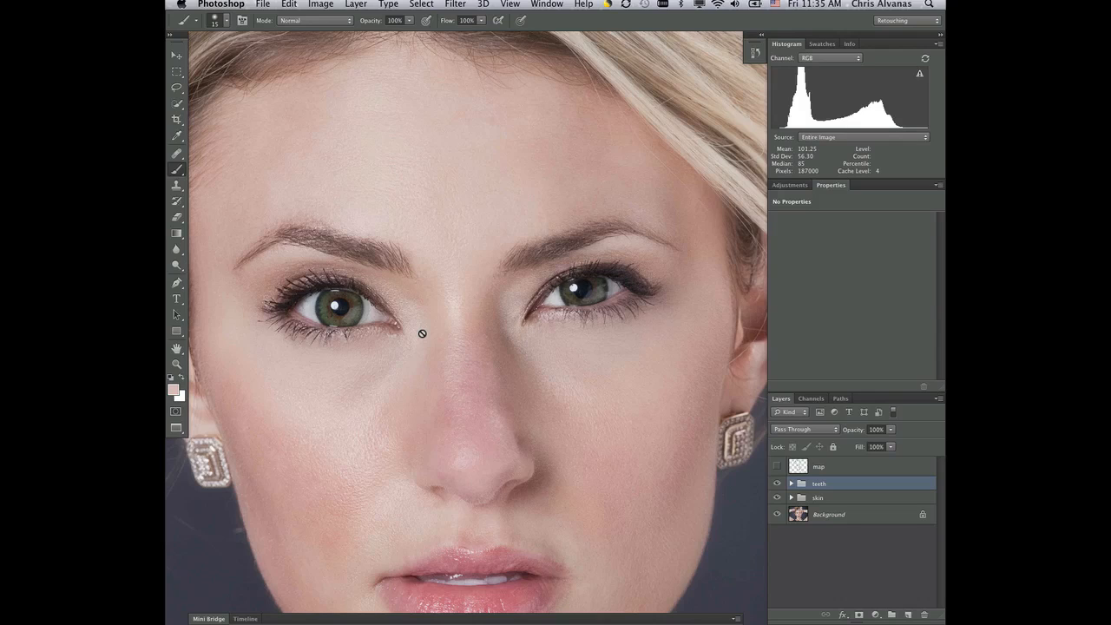
key("d")
key("q")
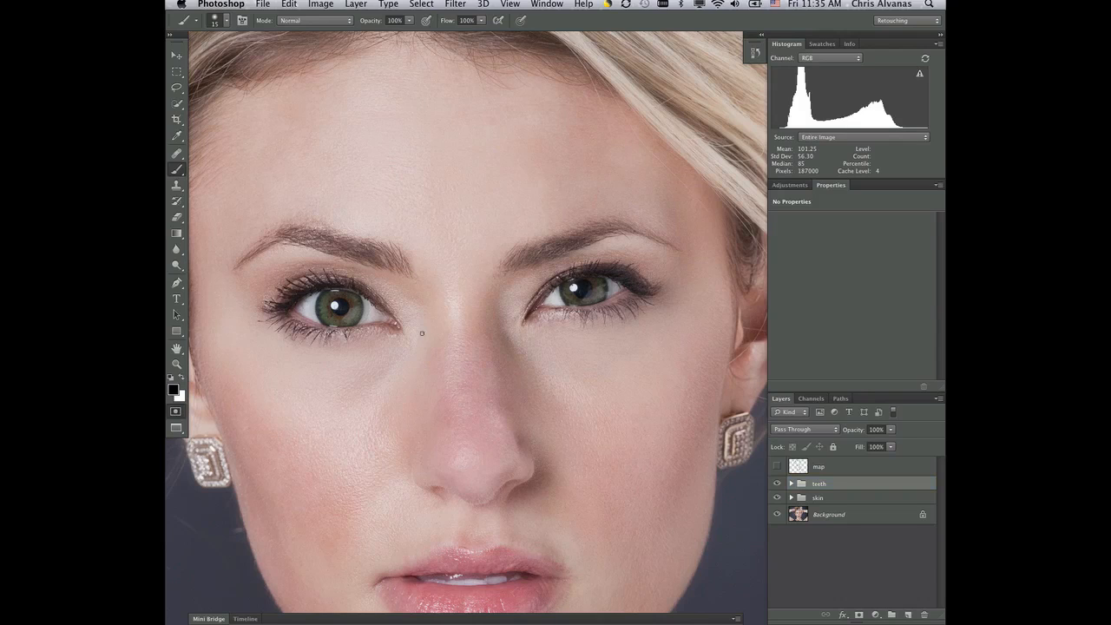
key("bracketright")
key("bracketright")
key("bracketright")
key("bracketright")
key("bracketright")
key("bracketright")
key("bracketright")
key("bracketright")
key("bracketright")
key("bracketright")
key("bracketright")
key("bracketright")
key("bracketright")
mouse_move(404, 321)
left_mouse_down()
mouse_move(364, 285)
mouse_move(306, 271)
mouse_move(266, 306)
mouse_move(311, 329)
mouse_move(401, 331)
mouse_move(371, 312)
mouse_move(304, 308)
left_mouse_up()
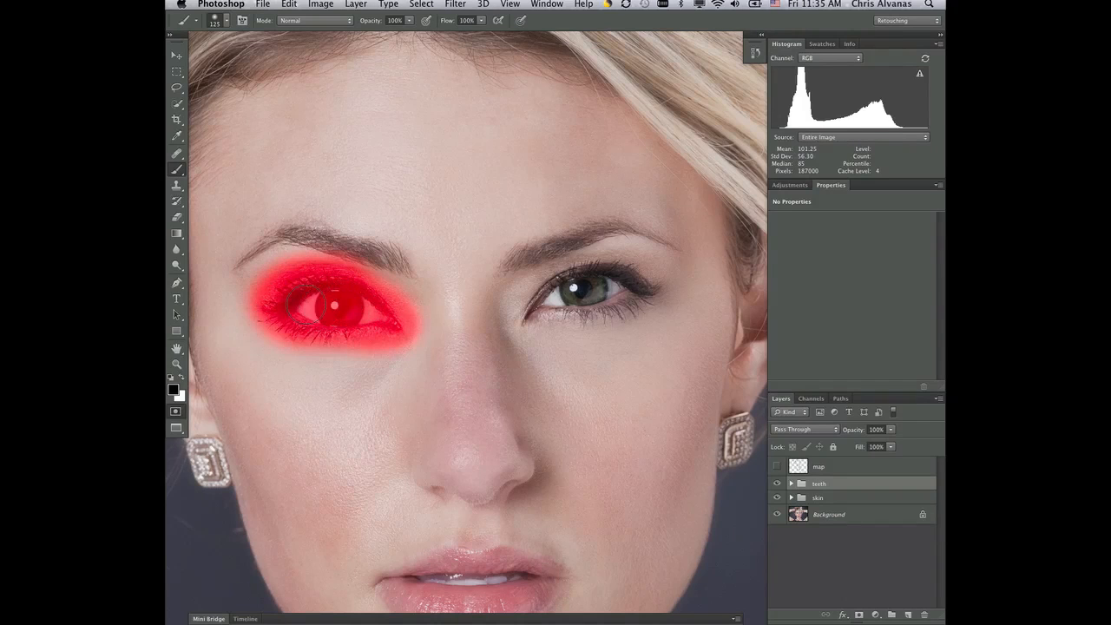
mouse_move(394, 310)
left_mouse_down()
mouse_move(402, 299)
mouse_move(373, 271)
mouse_move(330, 261)
mouse_move(267, 267)
mouse_move(307, 256)
mouse_move(242, 293)
mouse_move(256, 324)
mouse_move(316, 347)
mouse_move(419, 337)
mouse_move(422, 302)
mouse_move(374, 260)
mouse_move(316, 246)
mouse_move(264, 269)
mouse_move(244, 302)
mouse_move(287, 349)
mouse_move(345, 356)
mouse_move(392, 340)
left_mouse_up()
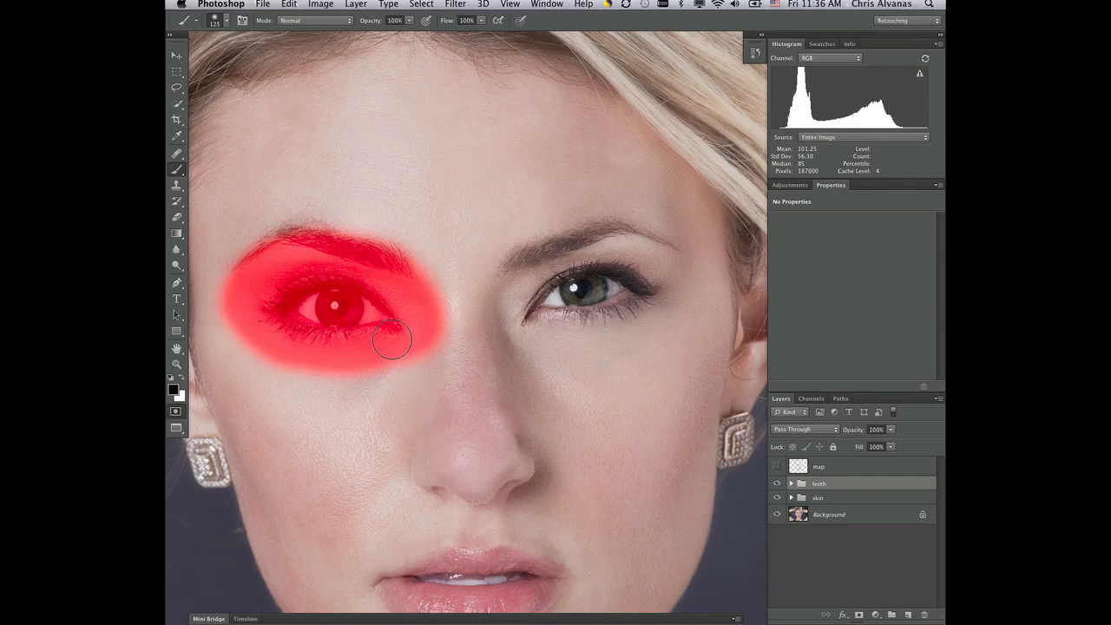
key("q")
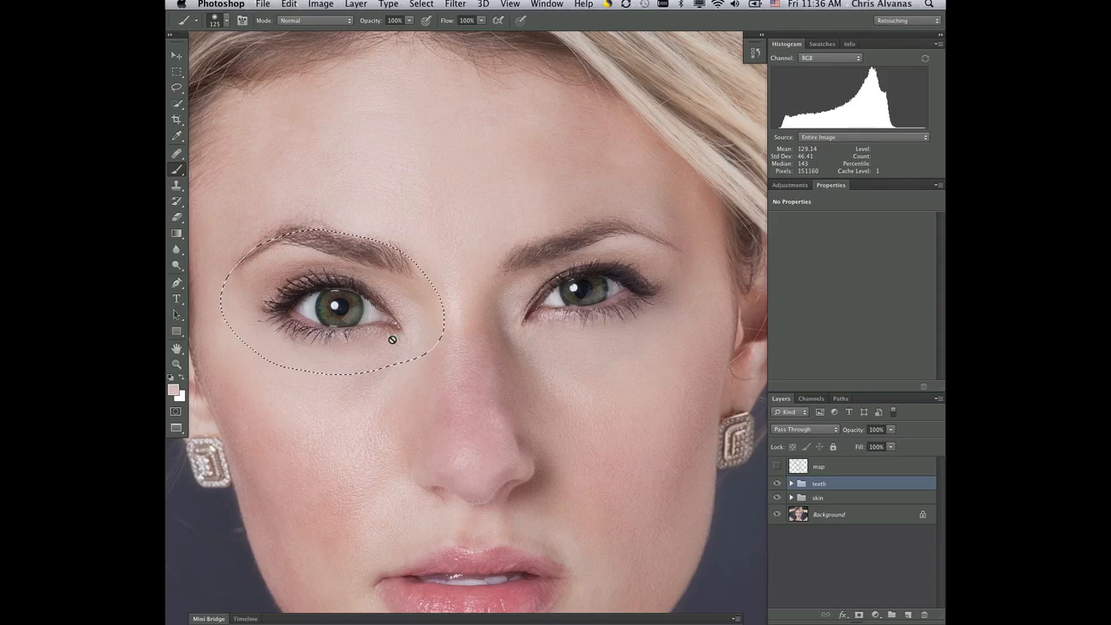
- Copy the merged contents of the eye selection and paste them as a new layer
left_click(289, 5)
left_click(327, 108)
left_click(289, 5)
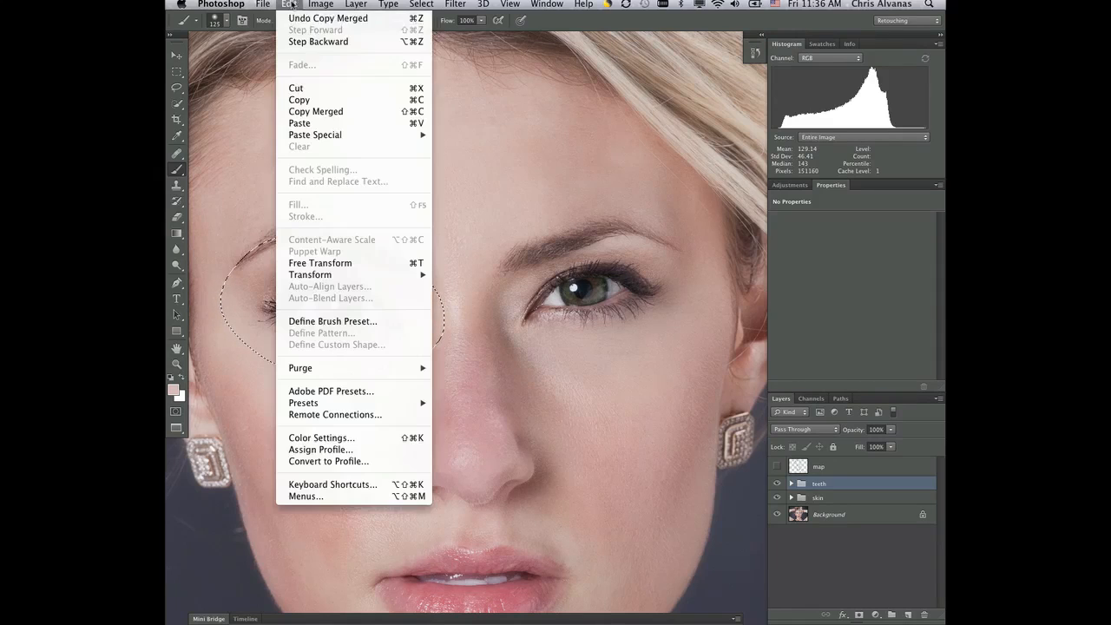
left_click(324, 123)
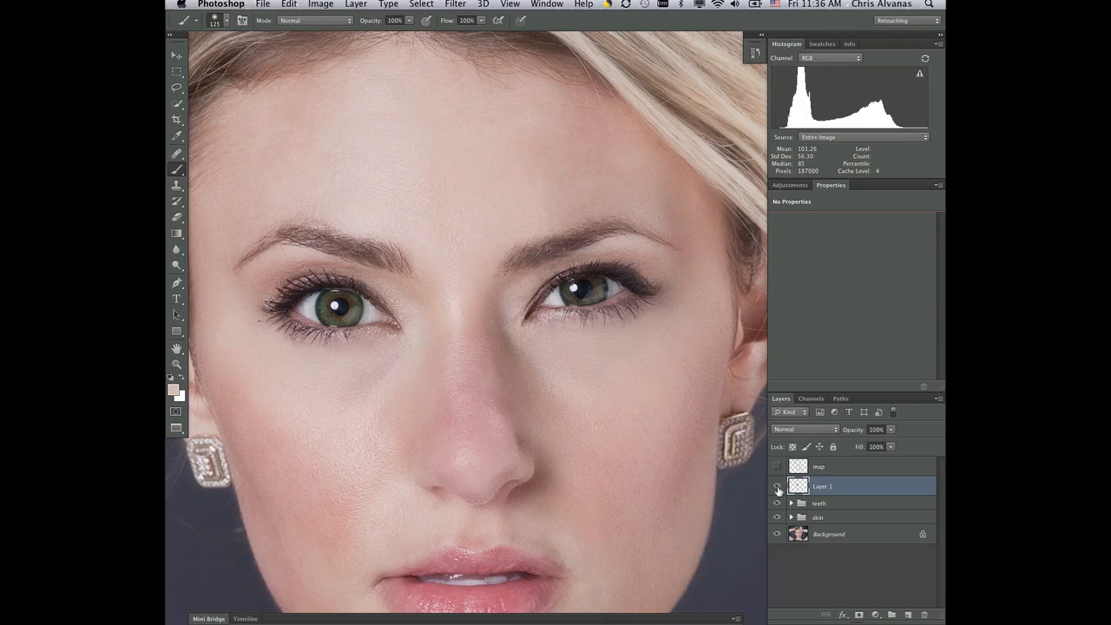
- View the pasted eye layer in isolation, restore the other layers, and rename it as eye duplicate
left_click(777, 488, "alt")
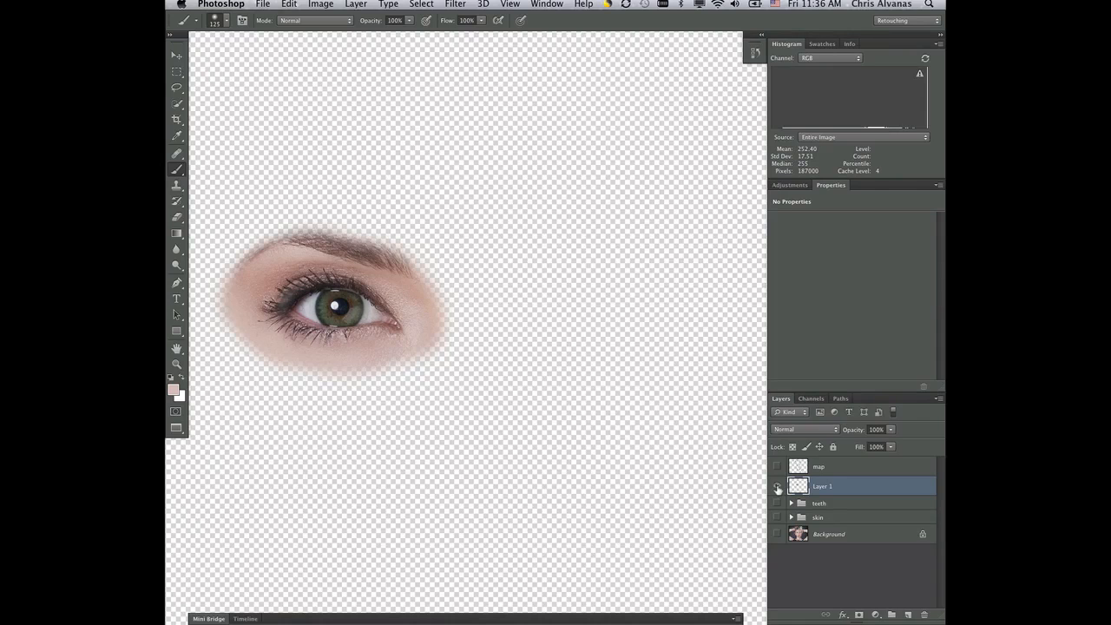
left_click(778, 489, "alt")
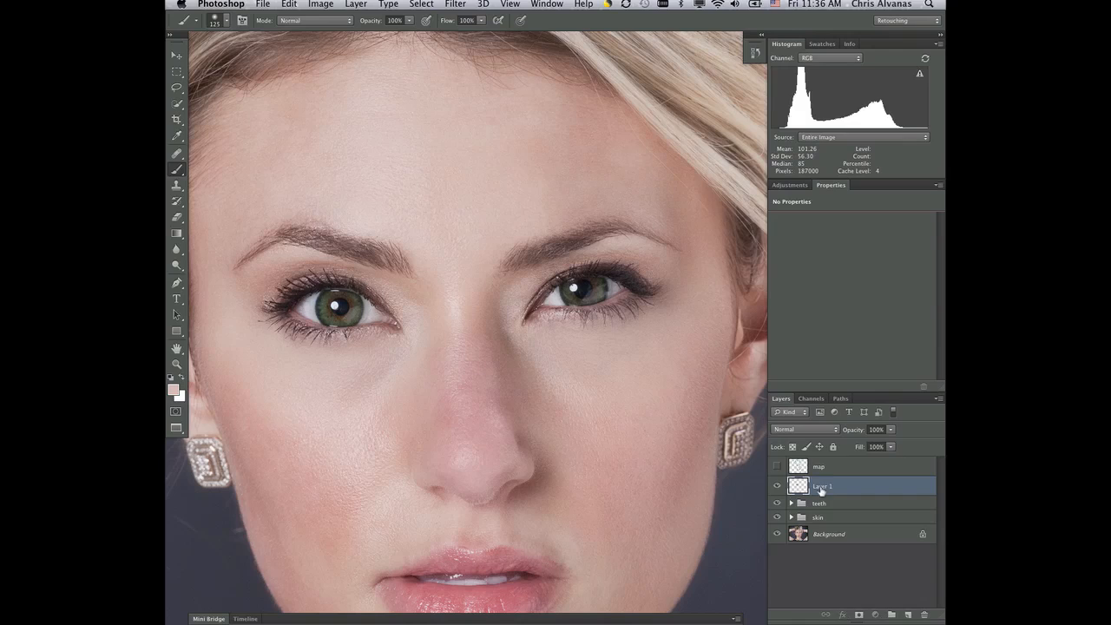
double_click(821, 490)
type("eye duplicate")
key("Return")
- Flip the eye duplicate layer horizontally and move it over the opposite eye
left_click(289, 4)
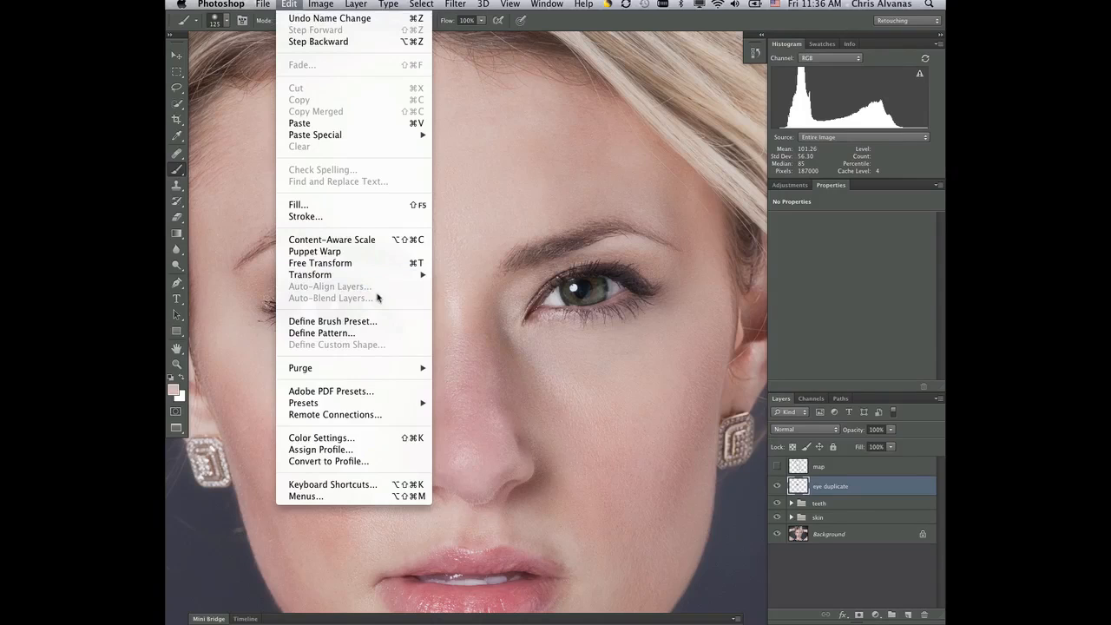
mouse_move(396, 276)
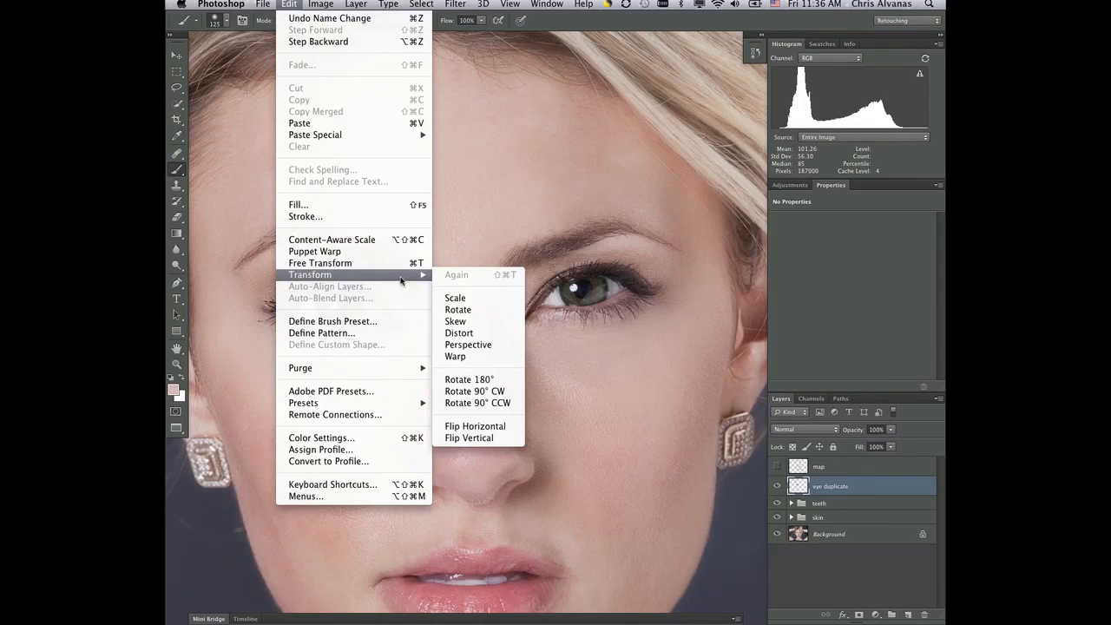
left_click(487, 425)
key("super+z")
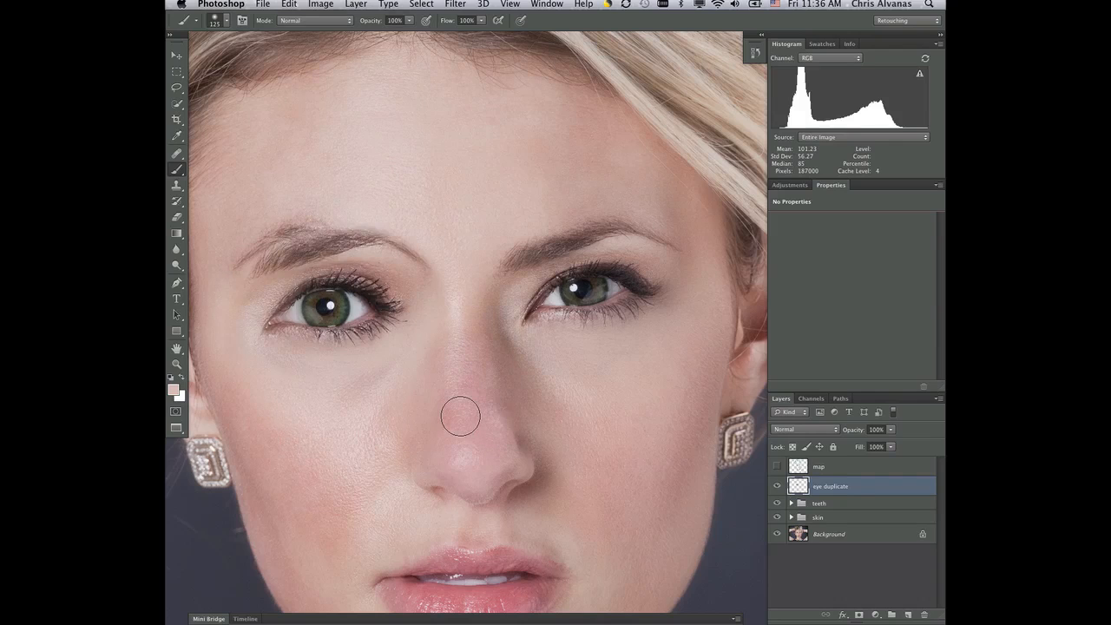
key("v")
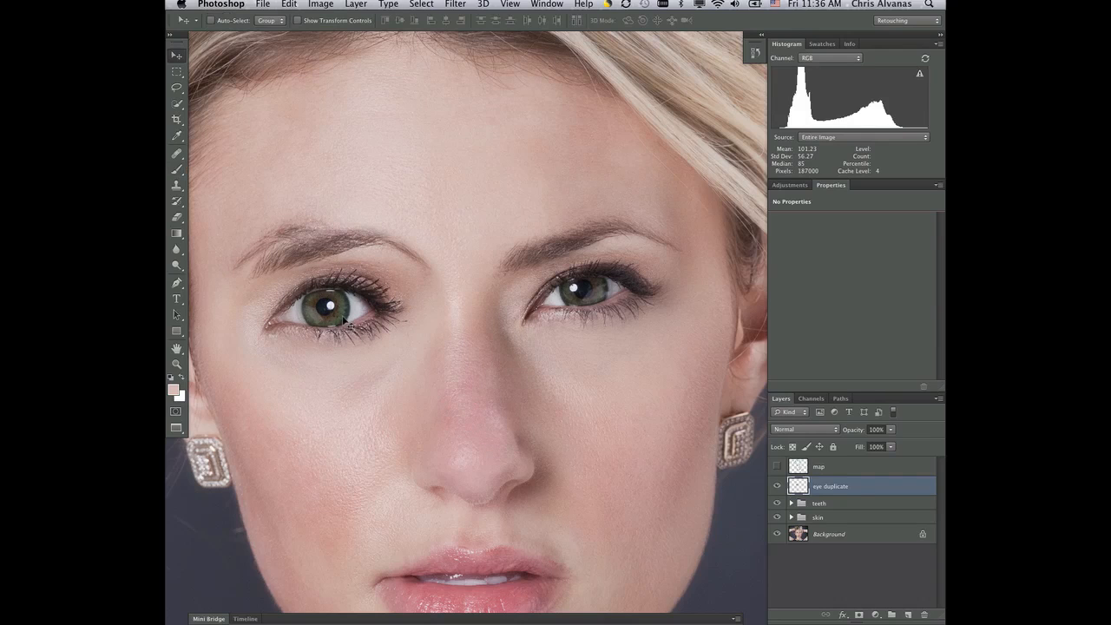
left_click_drag(345, 319, 609, 302)
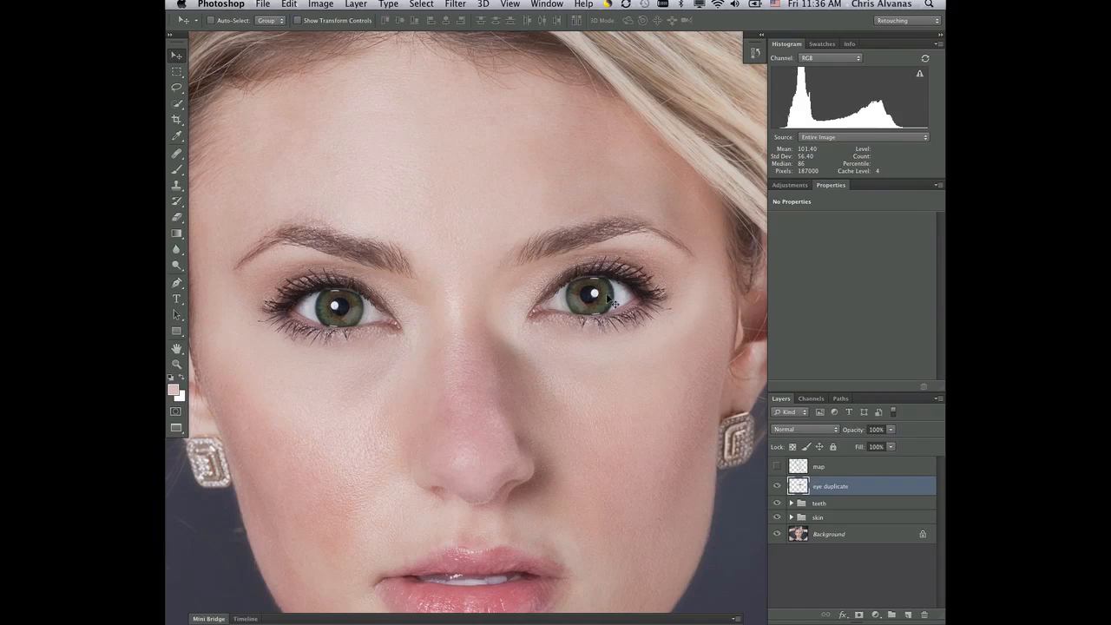
- Align the eye duplicate with the eye beneath it at 59% opacity, and restore the layer to 100% opacity
left_click(889, 429)
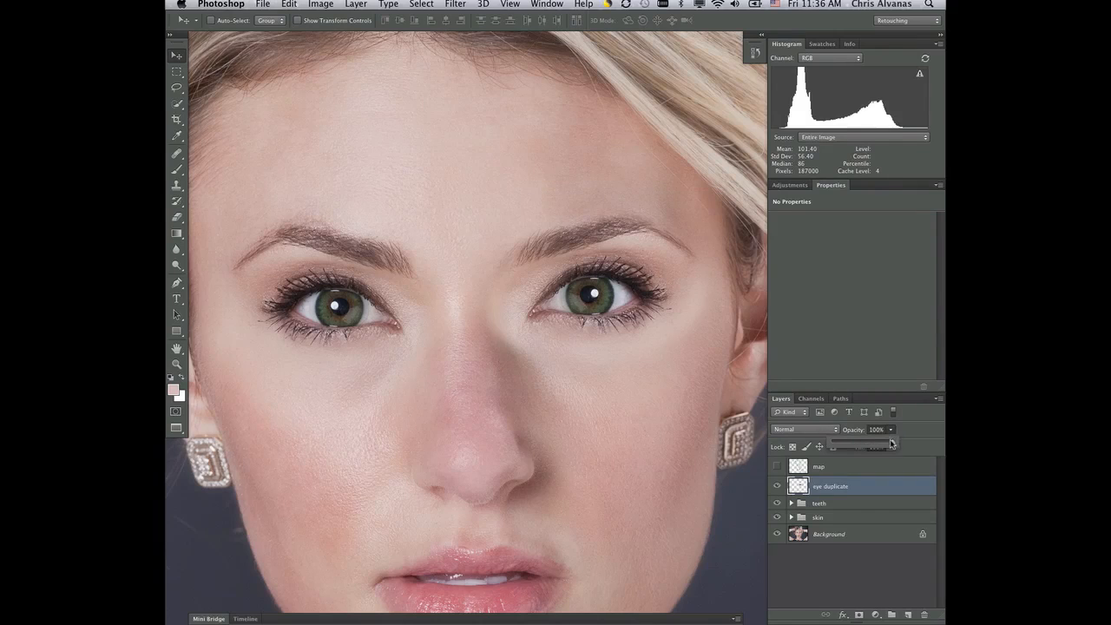
left_click_drag(892, 442, 867, 443)
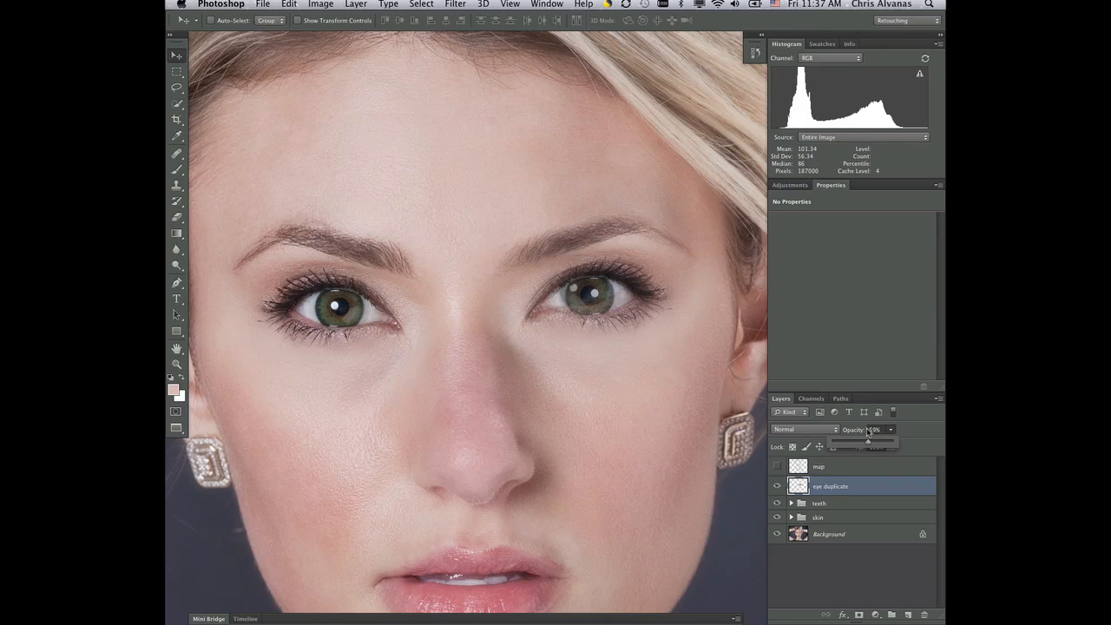
mouse_move(598, 296)
left_mouse_down()
mouse_move(594, 311)
mouse_move(595, 300)
left_mouse_up()
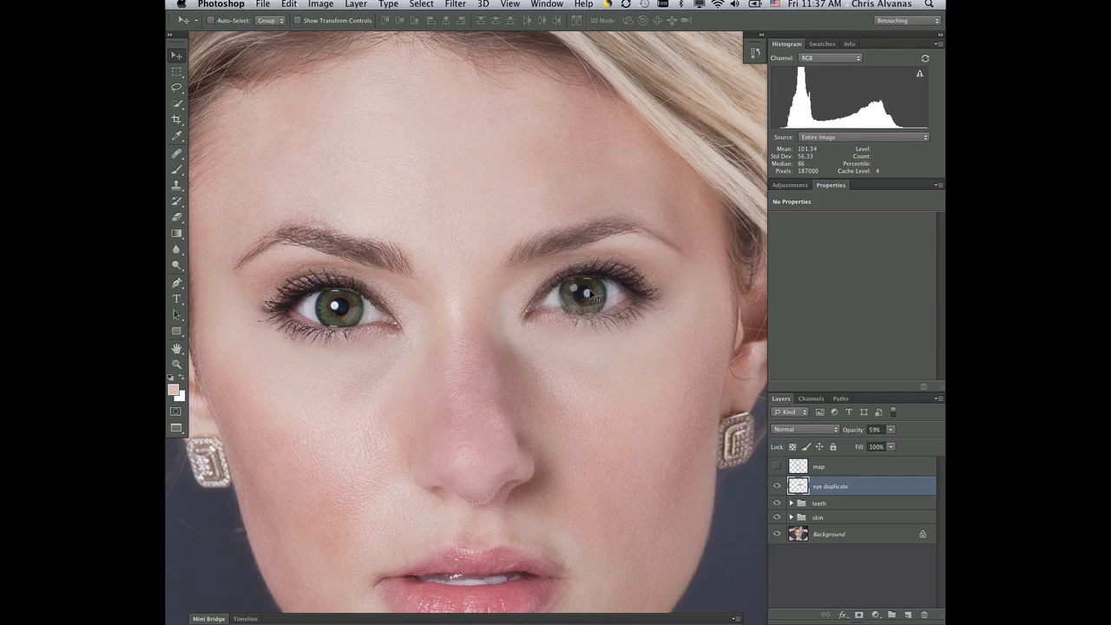
left_click(889, 428)
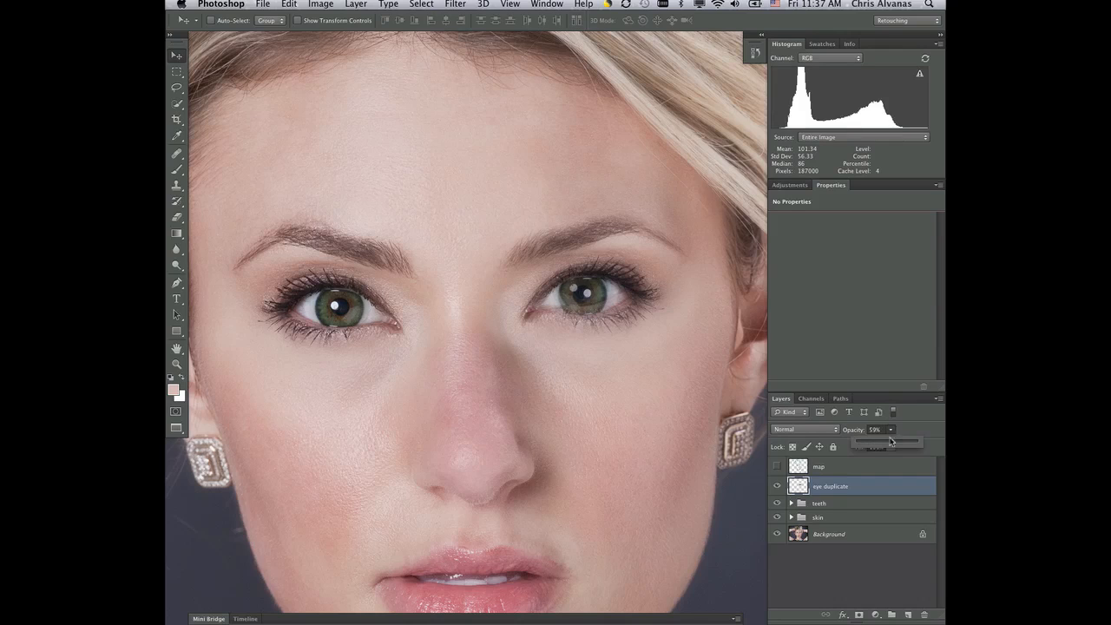
left_click_drag(893, 446, 929, 442)
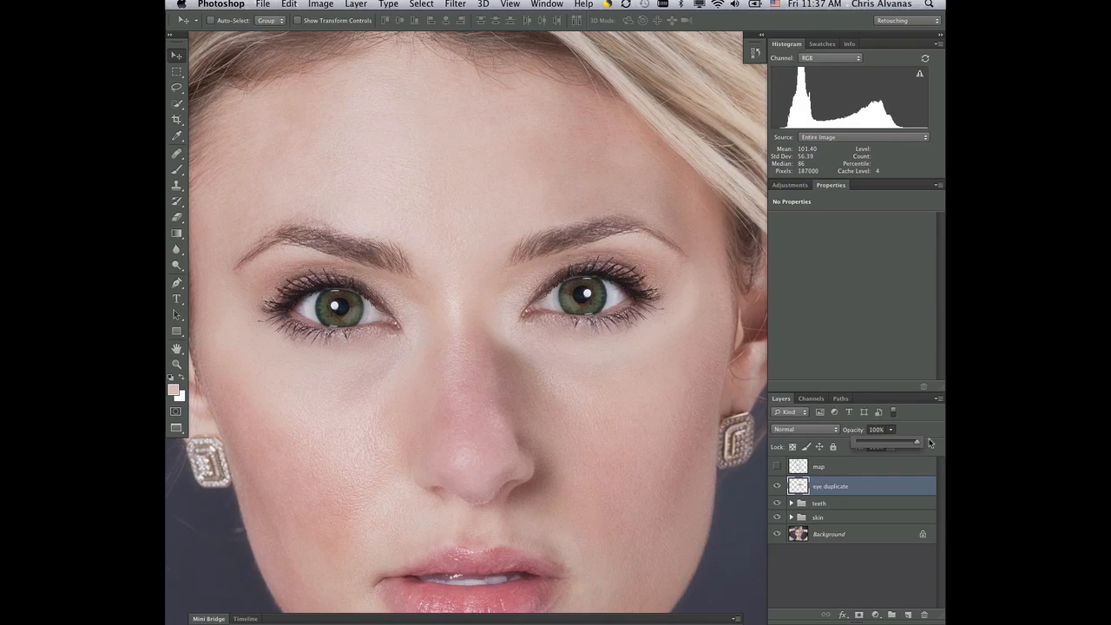
- Rotate the eye duplicate layer to about -3.34° and scale it proportionally to about 96.64% with Free Transform
key("super+t")
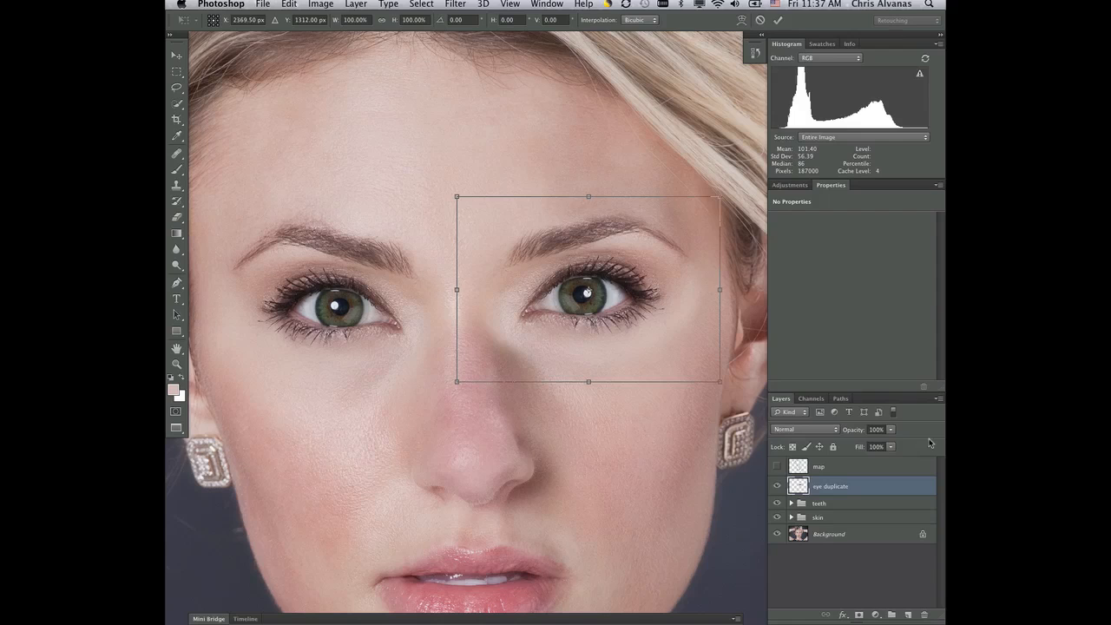
left_click_drag(447, 191, 444, 181)
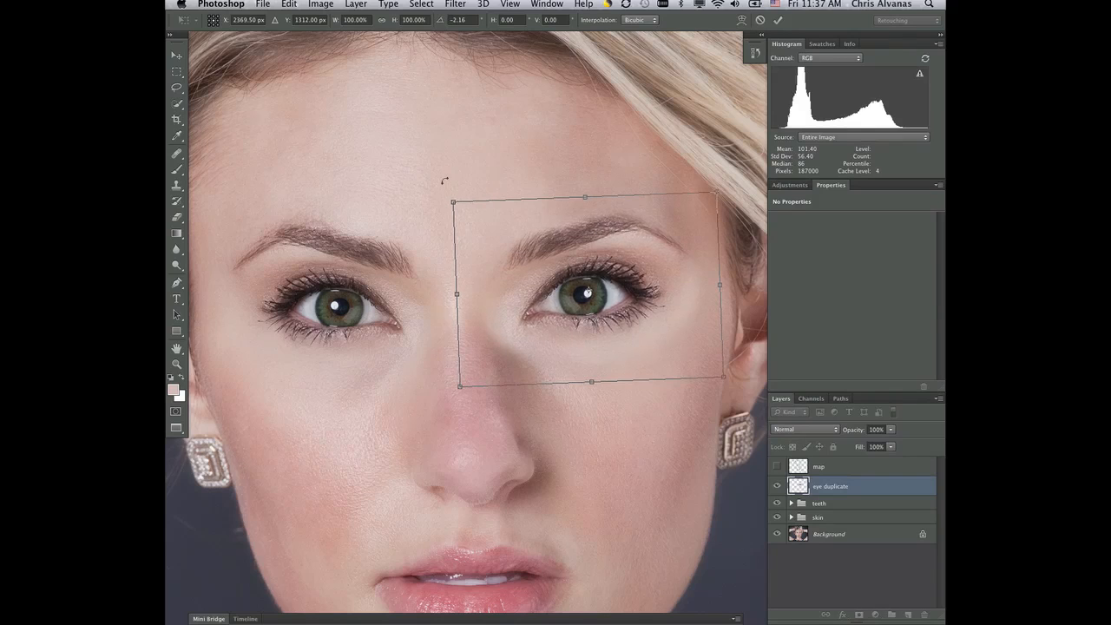
left_click_drag(729, 390, 745, 370)
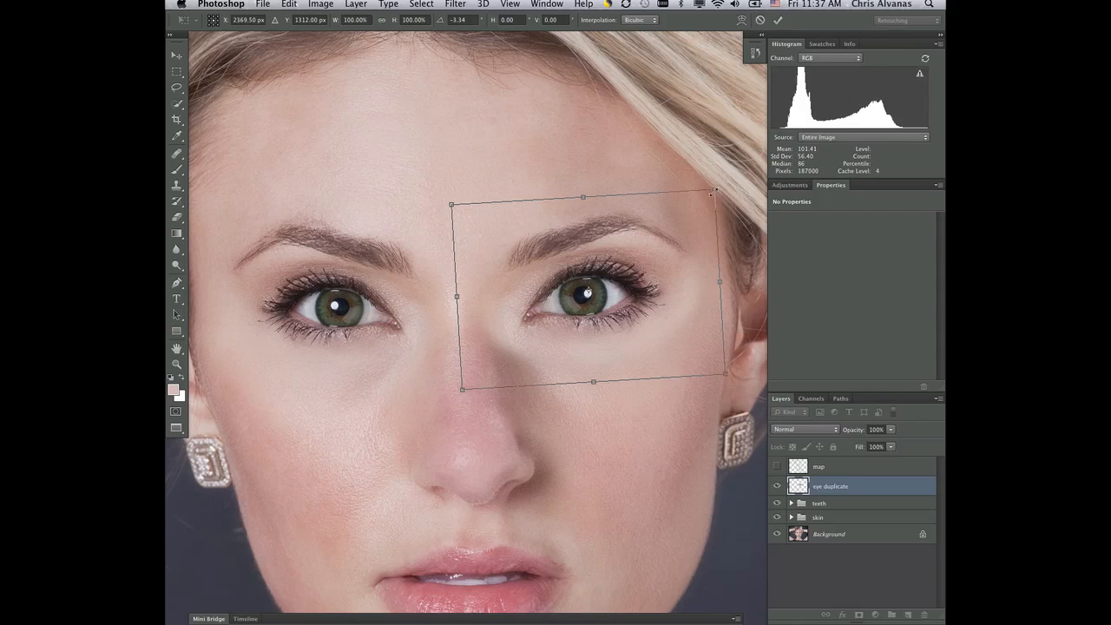
left_click_drag(715, 189, 712, 189)
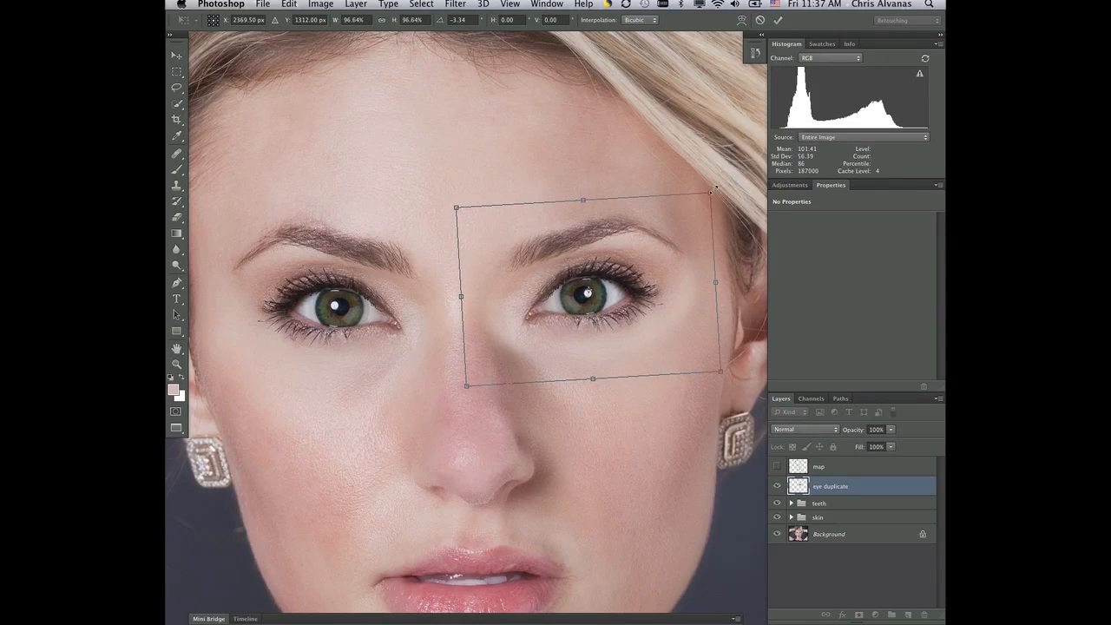
- Warp the eye duplicate slightly around the upper eyelid, lower edge and inner corner to fit the face, and apply the transformation
left_click(741, 21)
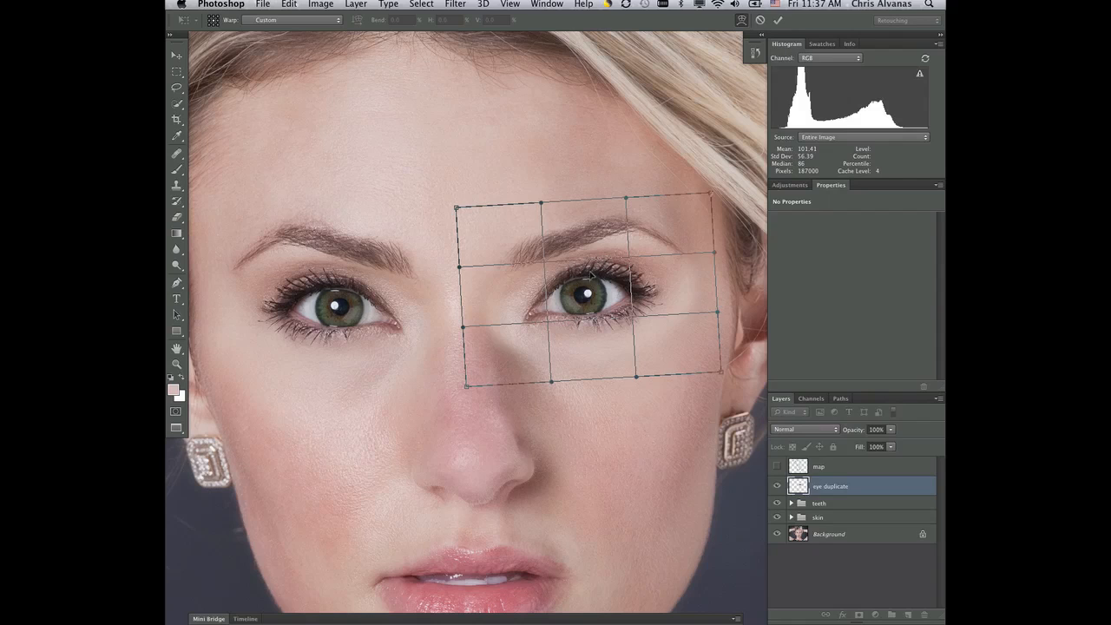
left_click_drag(591, 276, 591, 272)
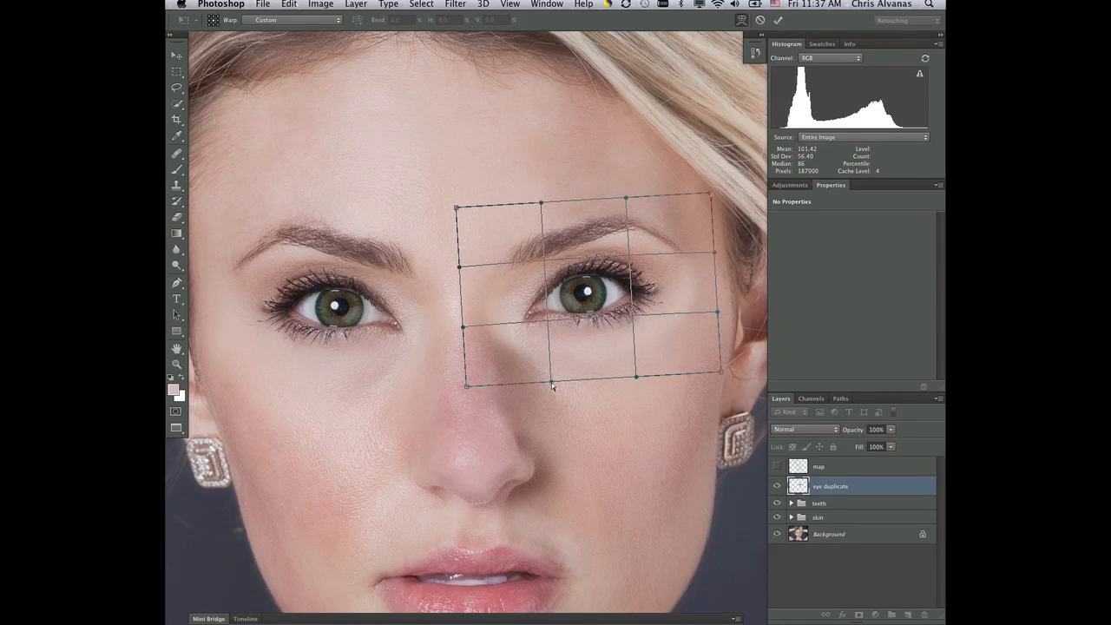
left_click_drag(552, 387, 552, 394)
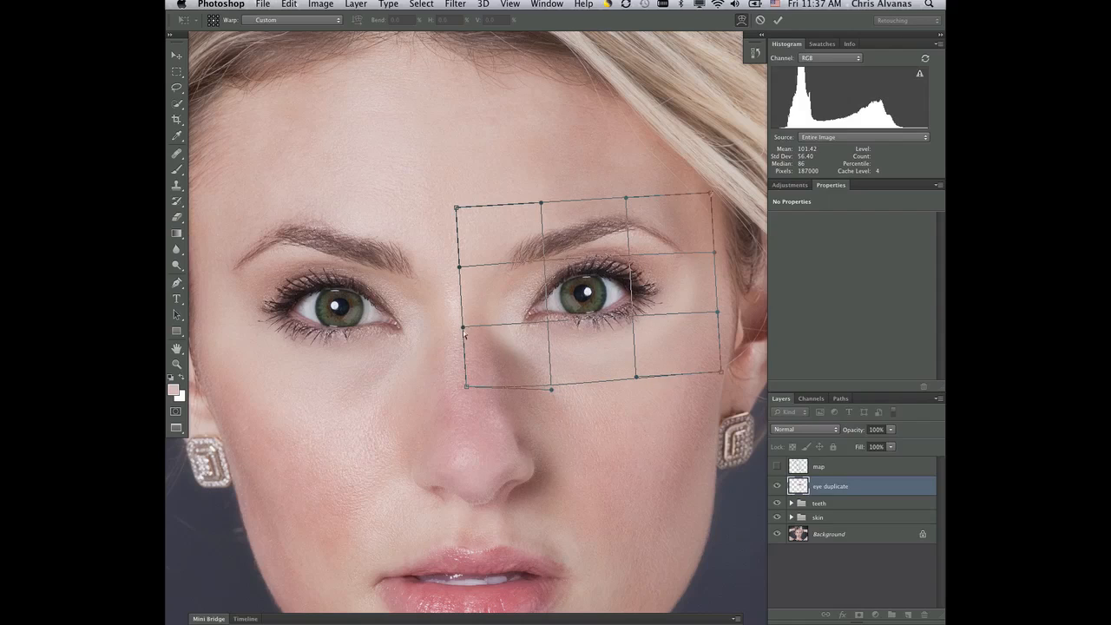
left_click_drag(464, 329, 488, 340)
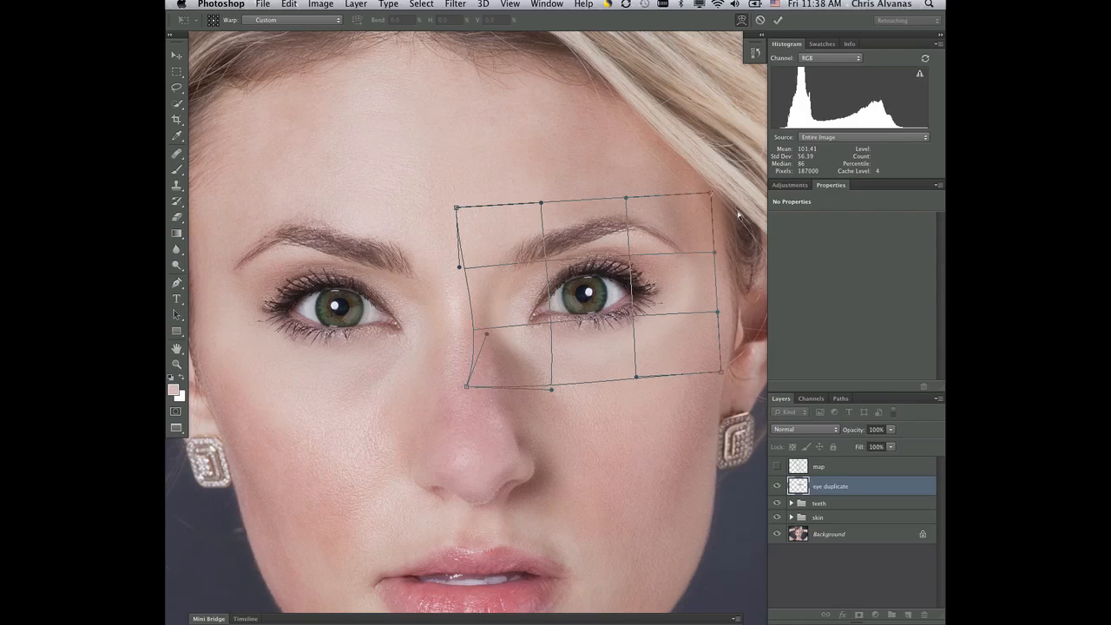
key("Return")
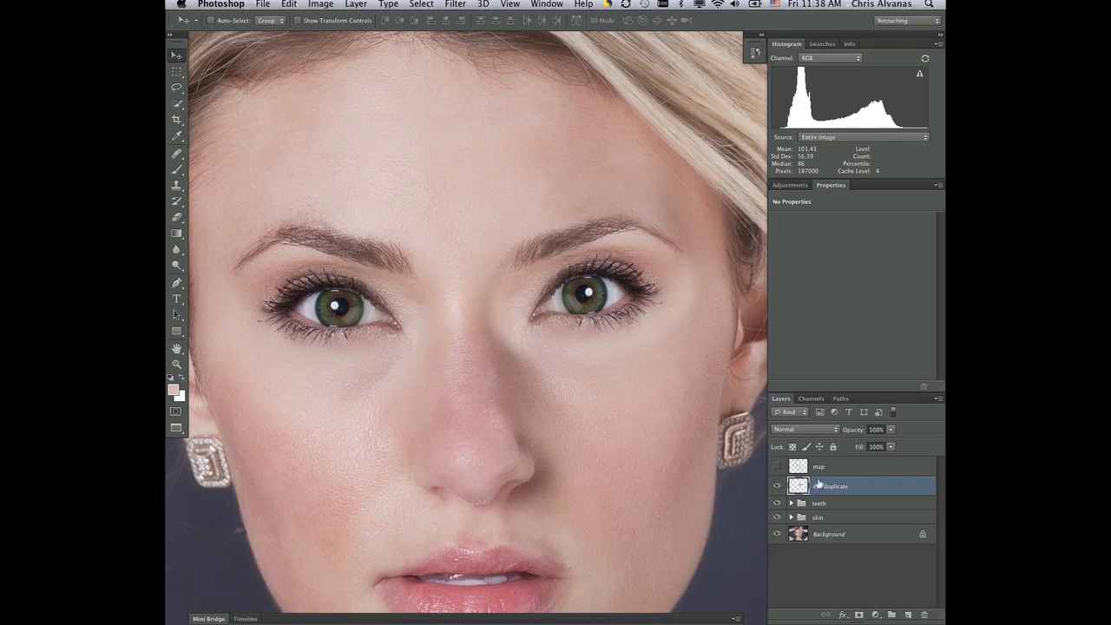
- Add a layer mask to the eye duplicate and brush black along the eyebrow at 61% opacity and 54% flow to blend it
left_click(858, 614)
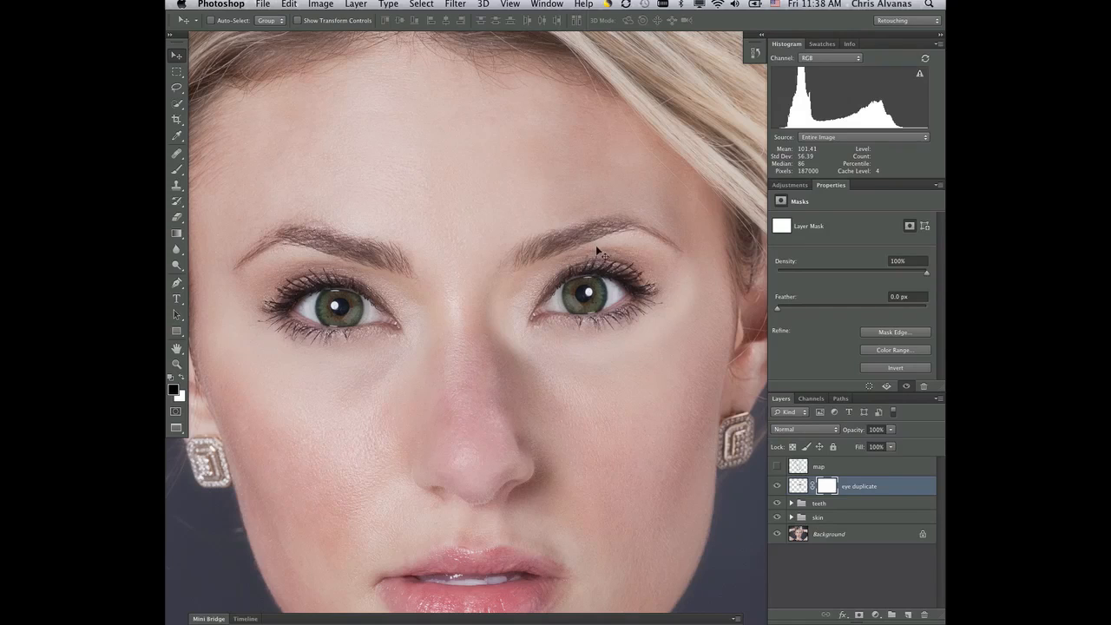
key("b")
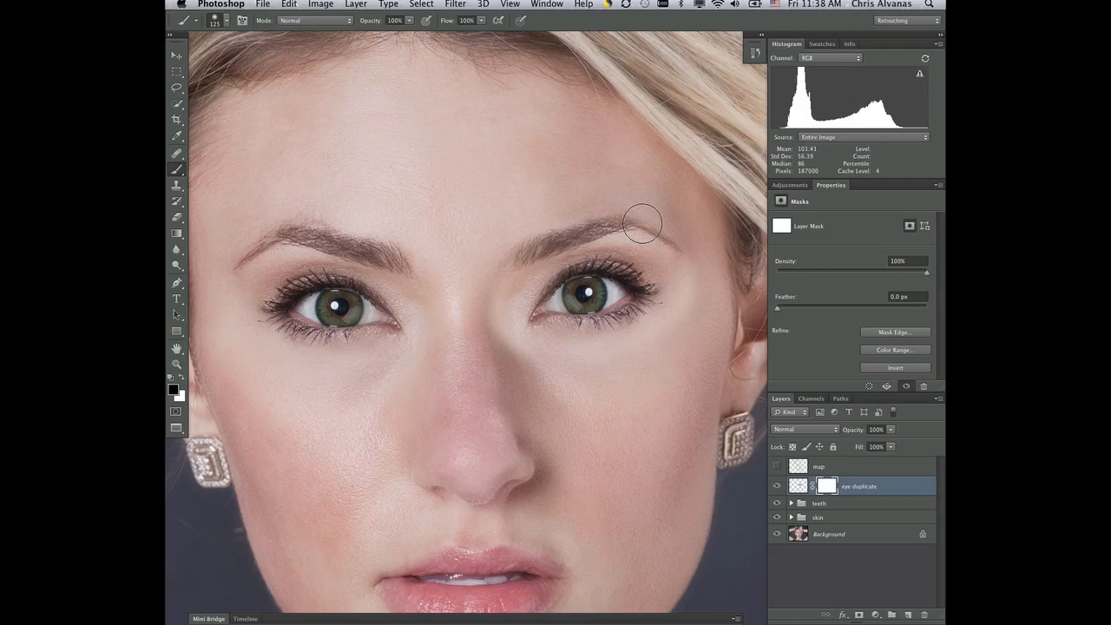
mouse_move(480, 20)
left_mouse_down()
mouse_move(483, 34)
mouse_move(385, 33)
left_mouse_up()
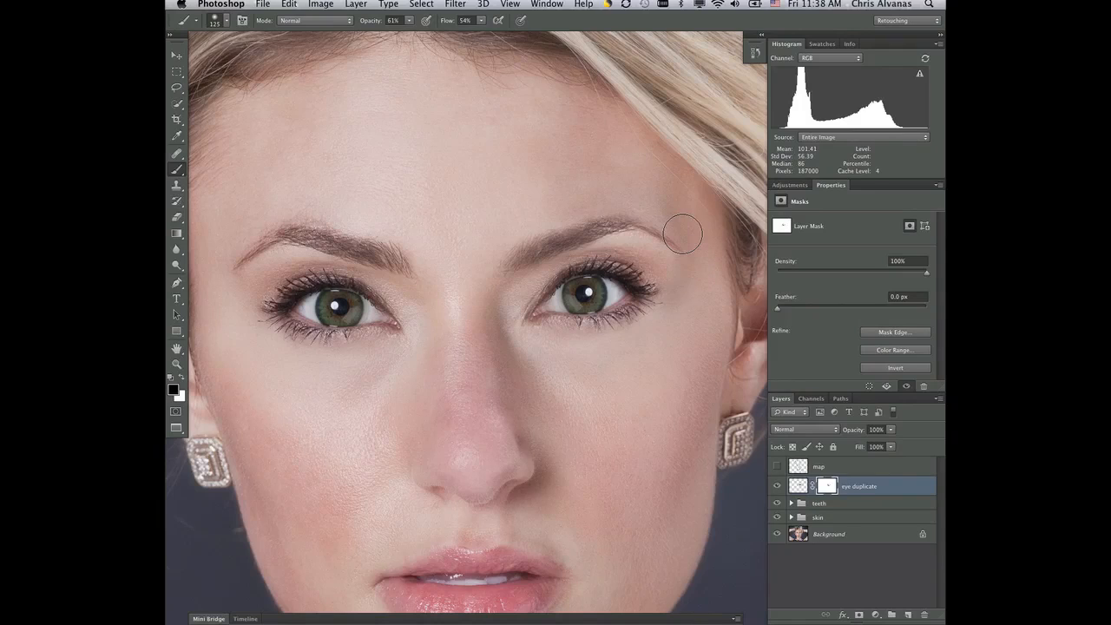
mouse_move(682, 234)
left_mouse_down()
mouse_move(673, 253)
mouse_move(659, 224)
mouse_move(619, 221)
left_mouse_up()
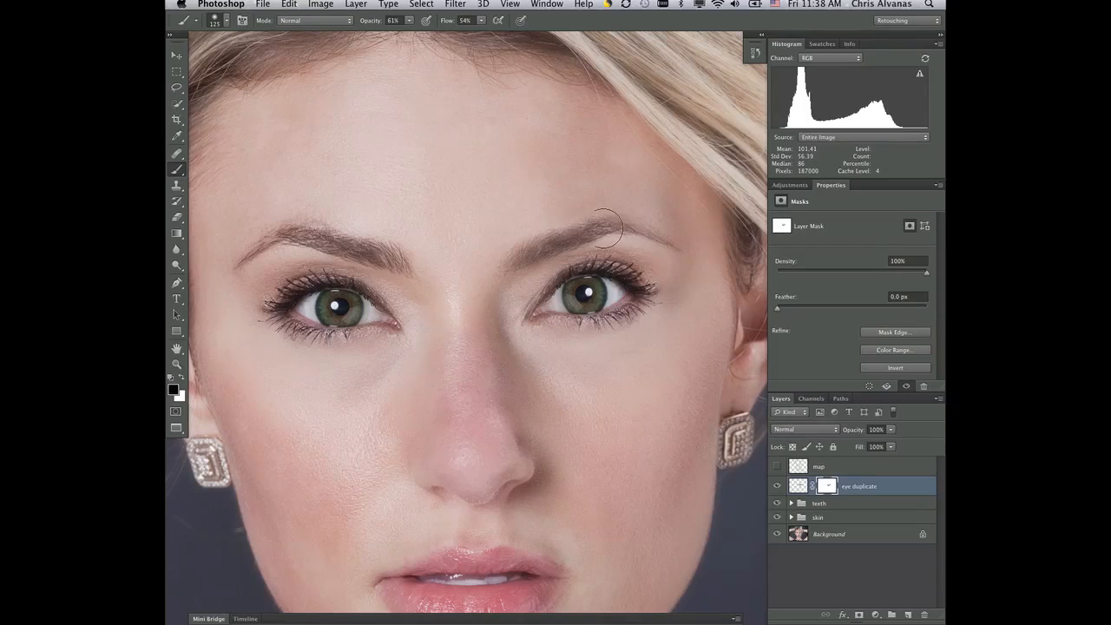